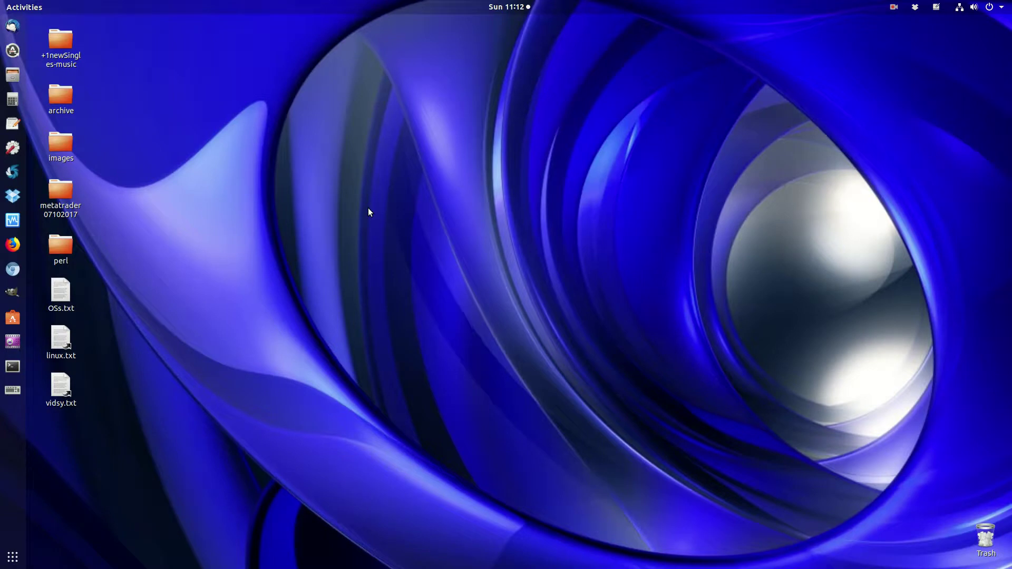
- Restart GNOME Shell by running 'r' from the Alt+F2 command prompt
key(alt+F2)
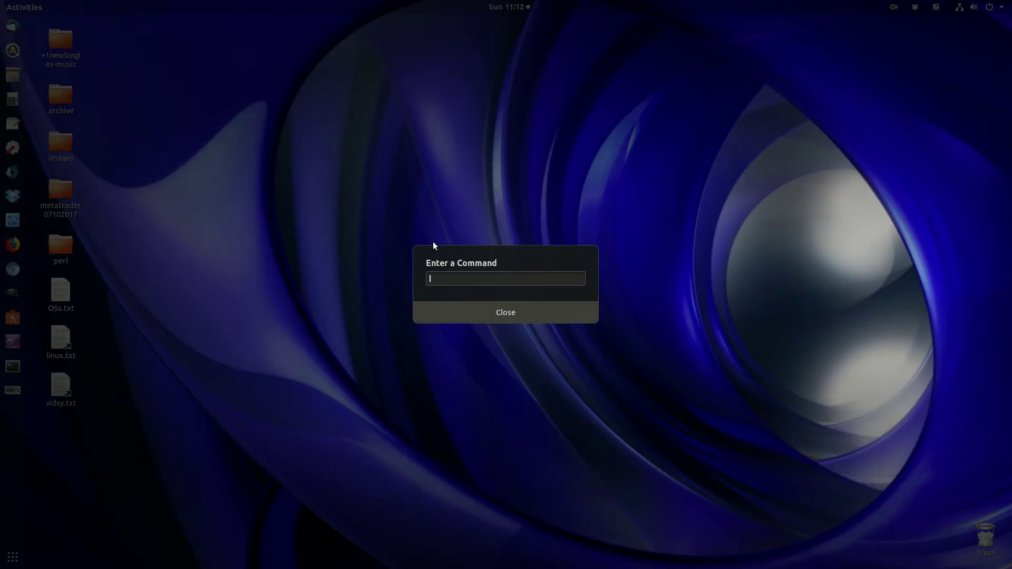
text(r)
key(Return)
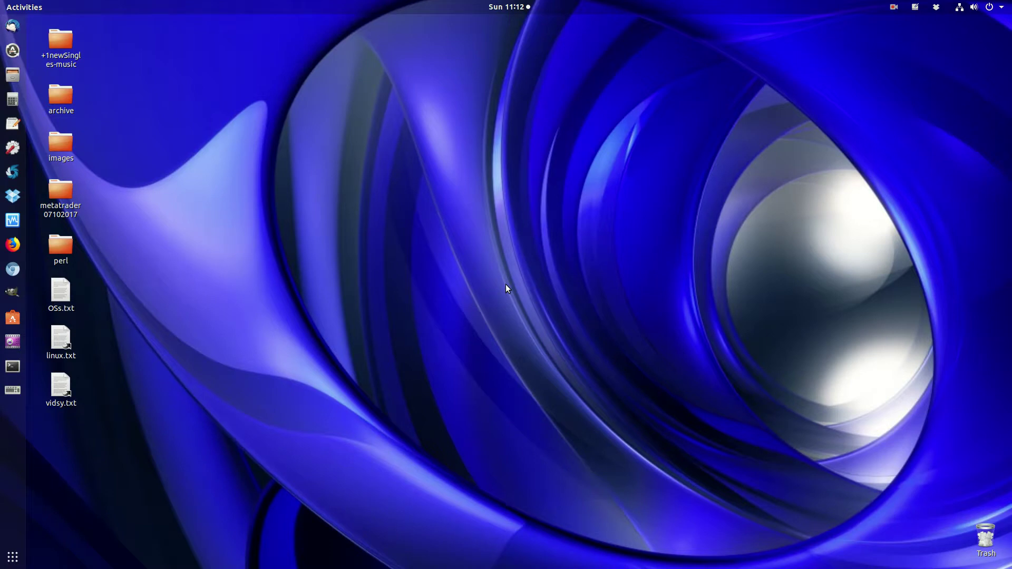
- Open a Terminal from the dock, move it right of centre, then dismiss the desktop menu
click(13, 366)
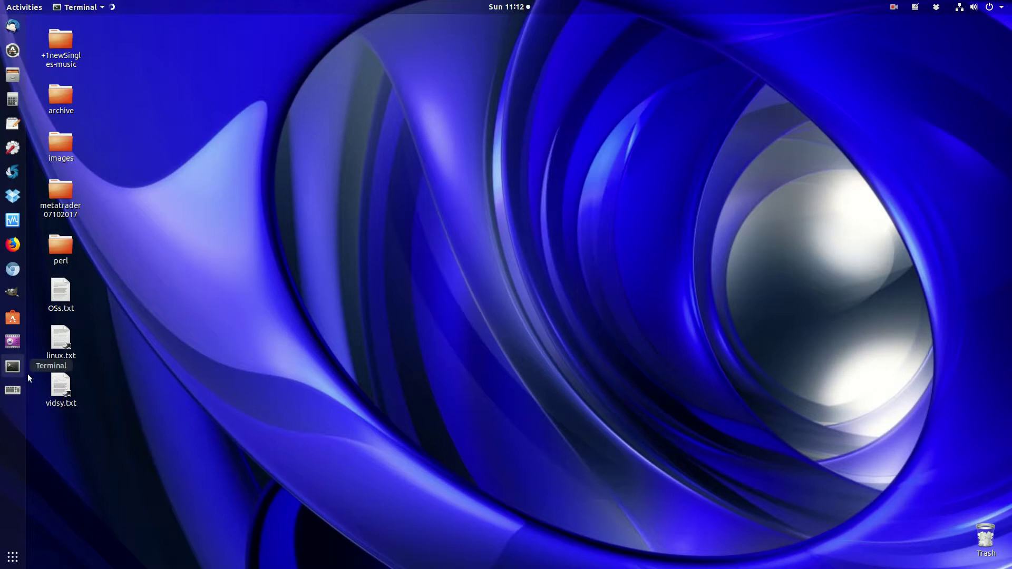
drag(311, 98, 631, 124)
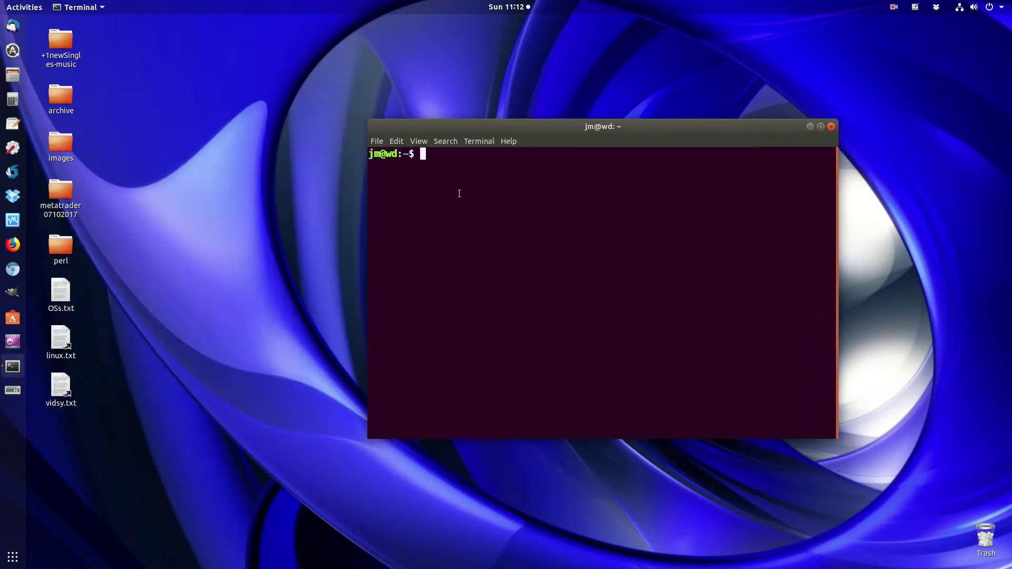
right_click(199, 246)
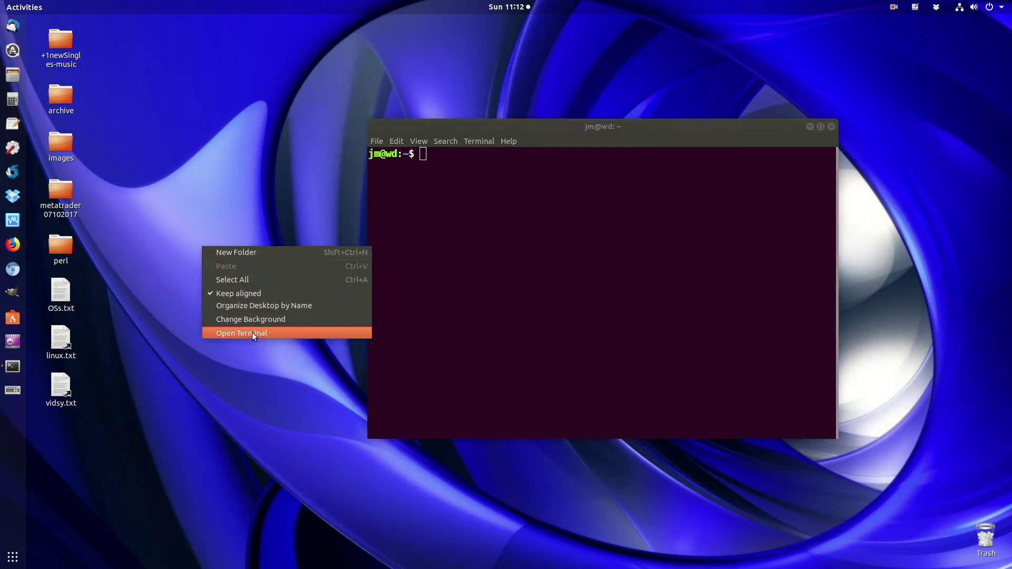
click(431, 201)
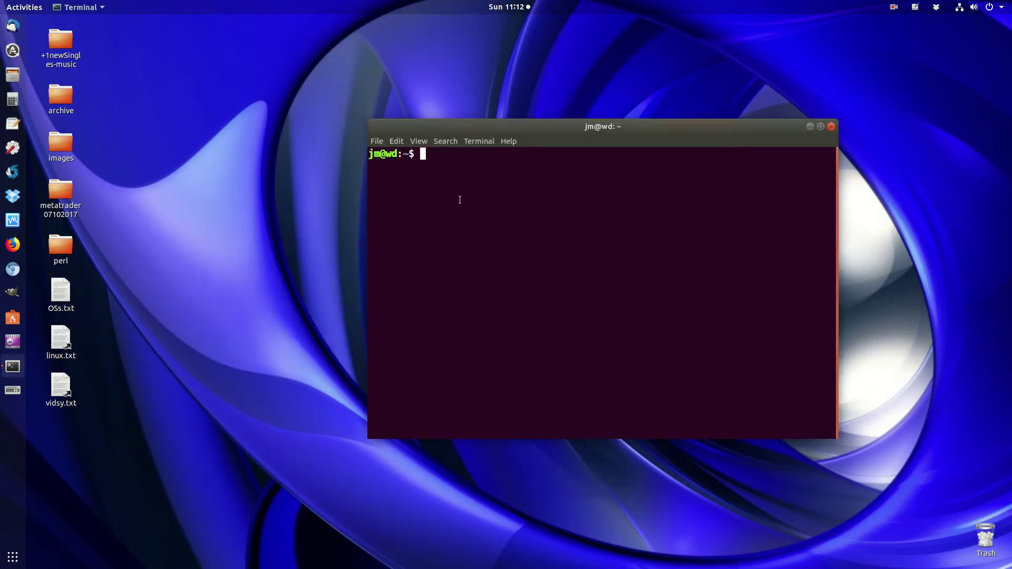
text(gnome-she)
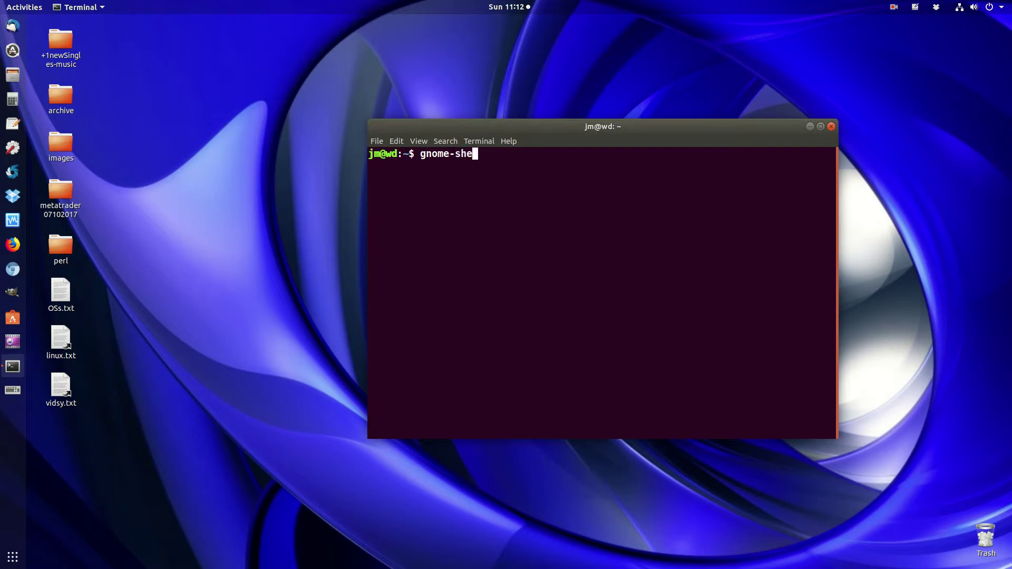
text(ll --rep)
text(lace)
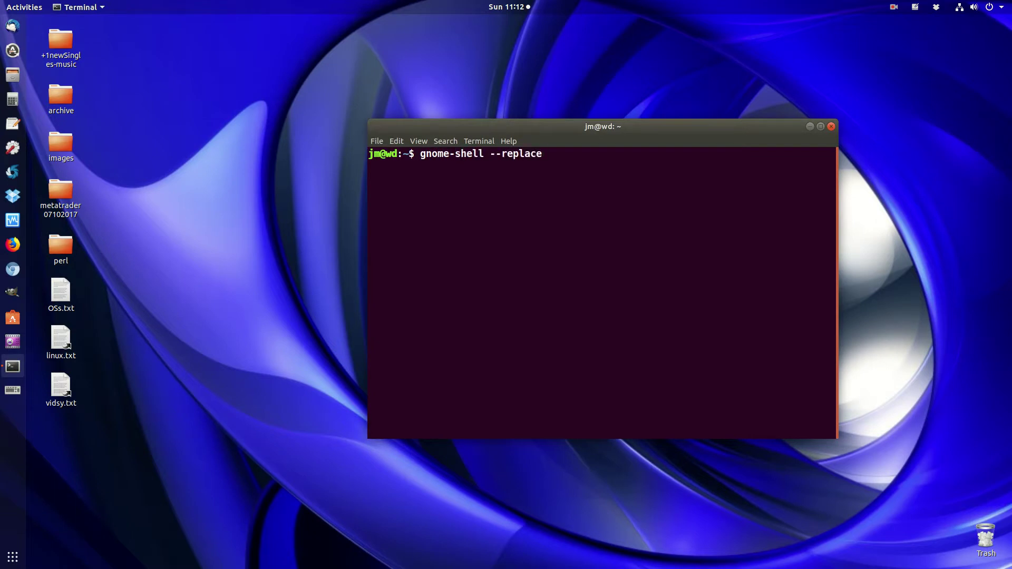